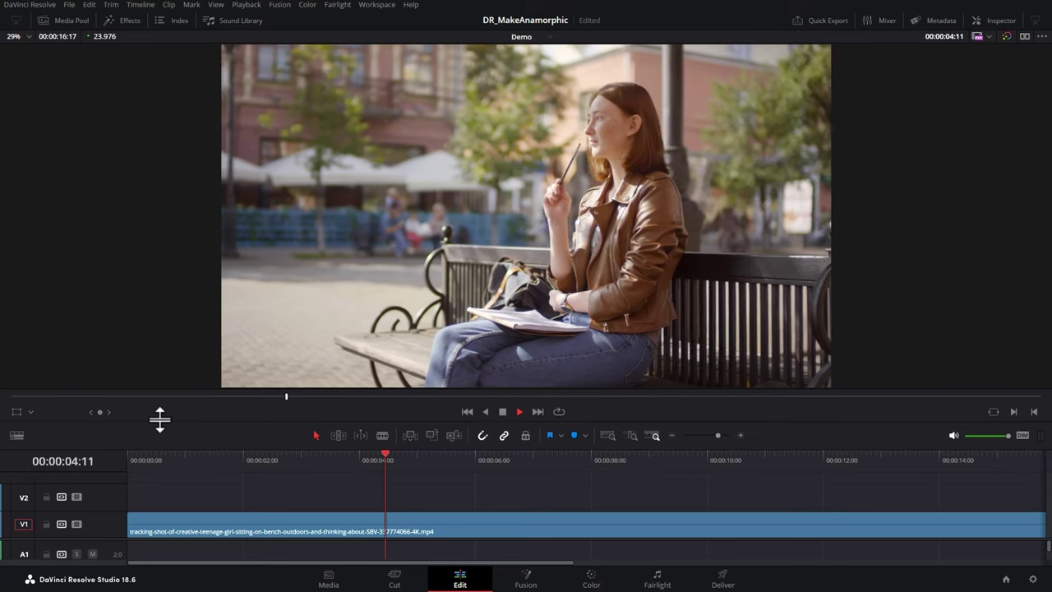
- Place the 239 Theatrical & BluRay 4K UHD.png letterbox from the Demo bin onto V2
{"action": "key", "text": "space"}
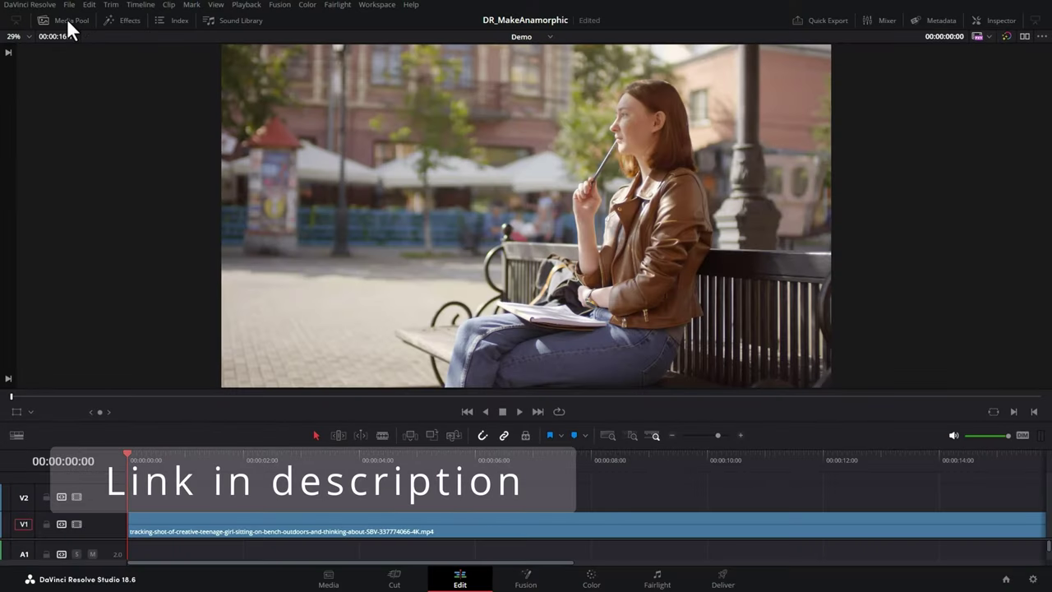
{"action": "left_click", "coordinate": [68, 23]}
{"action": "double_click", "coordinate": [123, 102]}
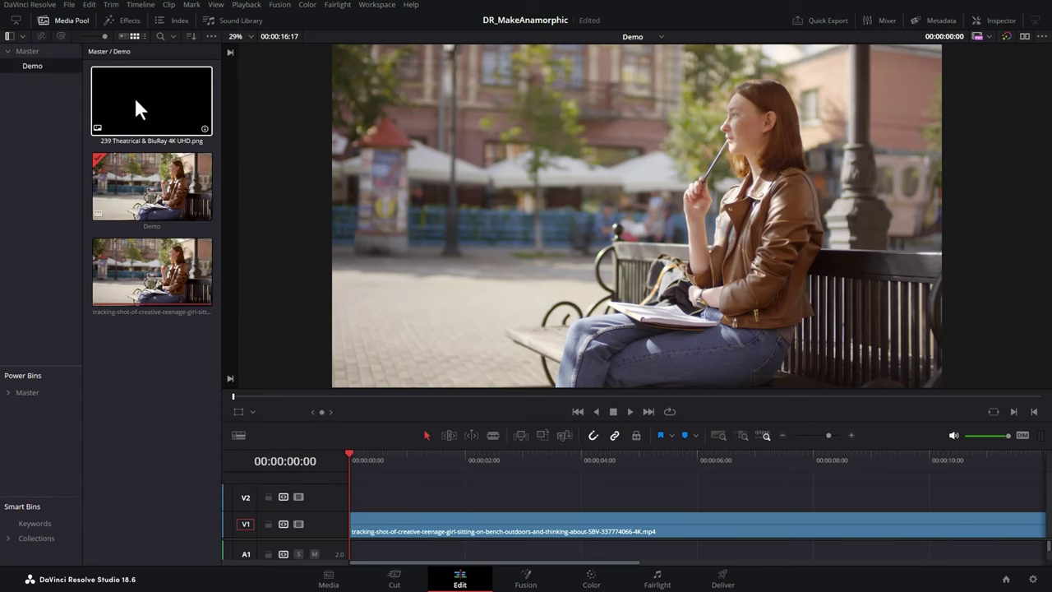
{"action": "left_click", "coordinate": [144, 91]}
{"action": "left_click_drag", "start_coordinate": [145, 92], "coordinate": [353, 501]}
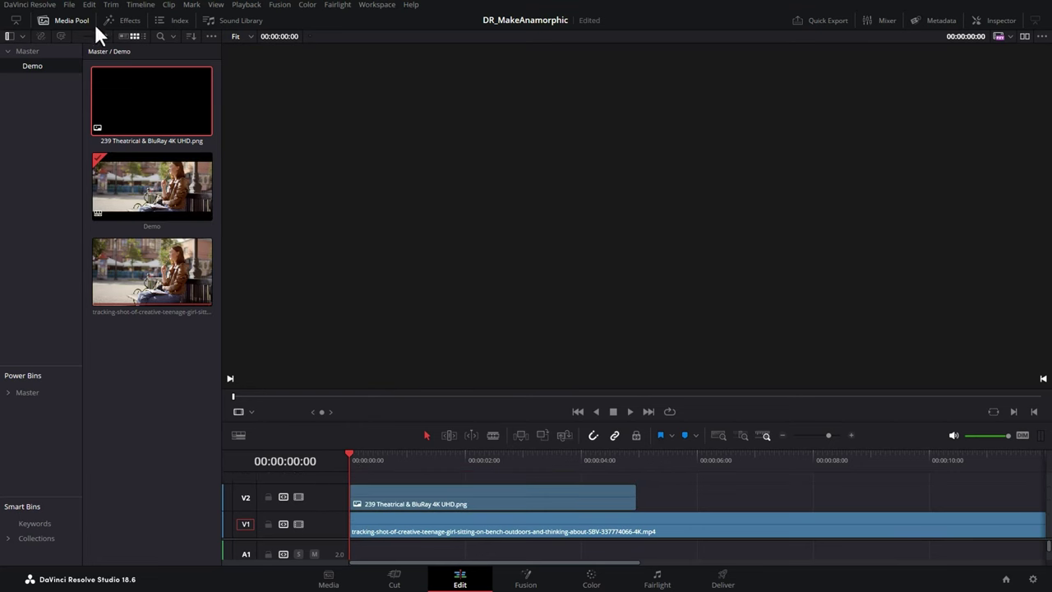
- Stretch the letterbox across the bench clip's full length, preview it, and select the bench clip
{"action": "left_click", "coordinate": [69, 18]}
{"action": "key", "text": "shift+z"}
{"action": "left_click_drag", "start_coordinate": [361, 497], "coordinate": [974, 516]}
{"action": "key", "text": "space"}
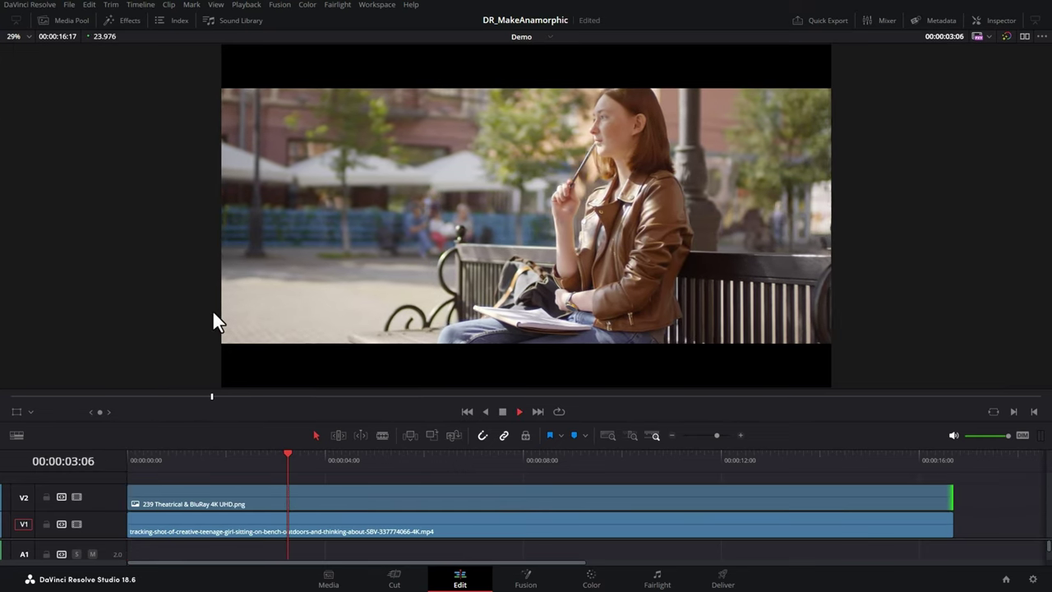
{"action": "left_click", "coordinate": [429, 531]}
{"action": "left_click", "coordinate": [442, 520]}
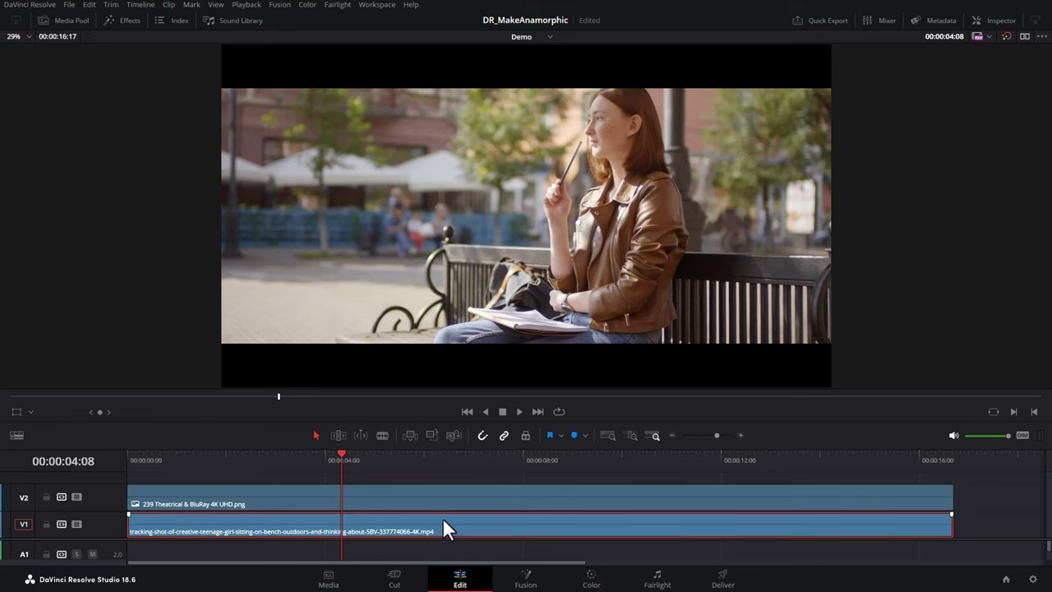
- Lower the bench clip's Transform Position Y to -46.000 in the Inspector
{"action": "left_click", "coordinate": [999, 20]}
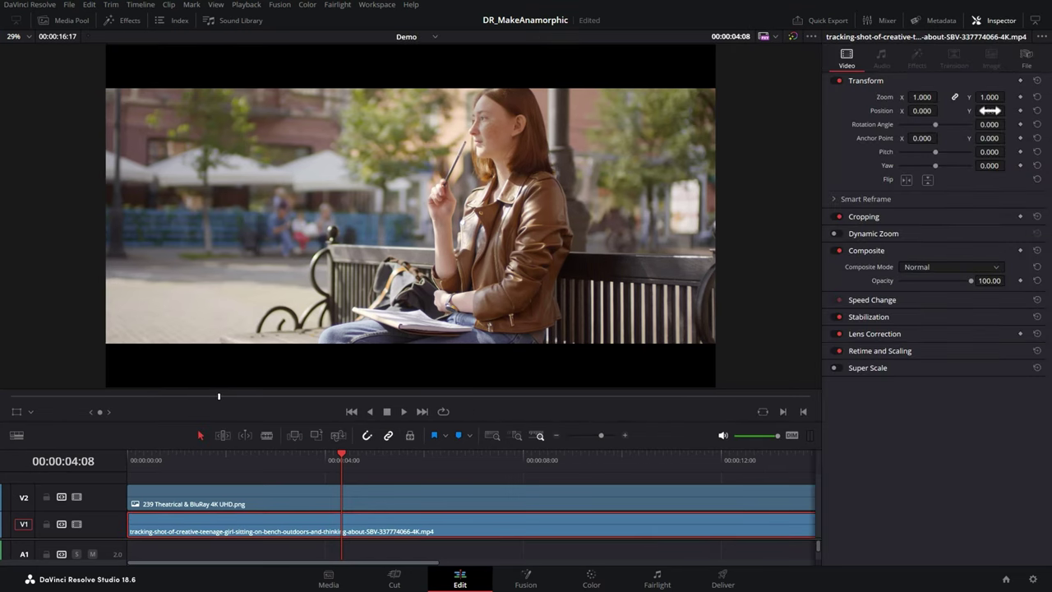
{"action": "left_click_drag", "start_coordinate": [1007, 110], "coordinate": [1009, 110]}
{"action": "left_click", "coordinate": [838, 80]}
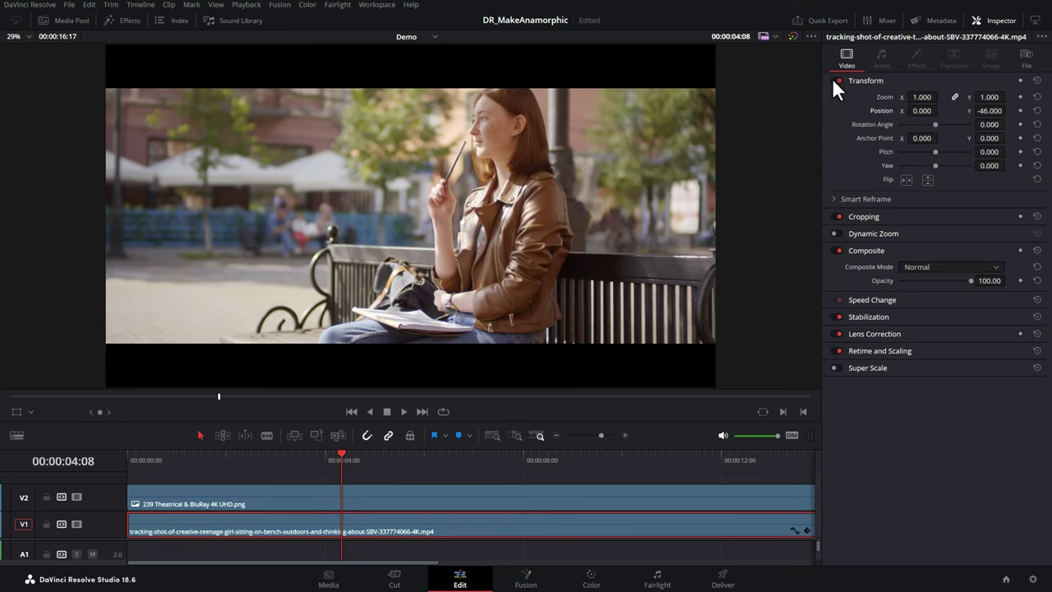
{"action": "left_click", "coordinate": [838, 80]}
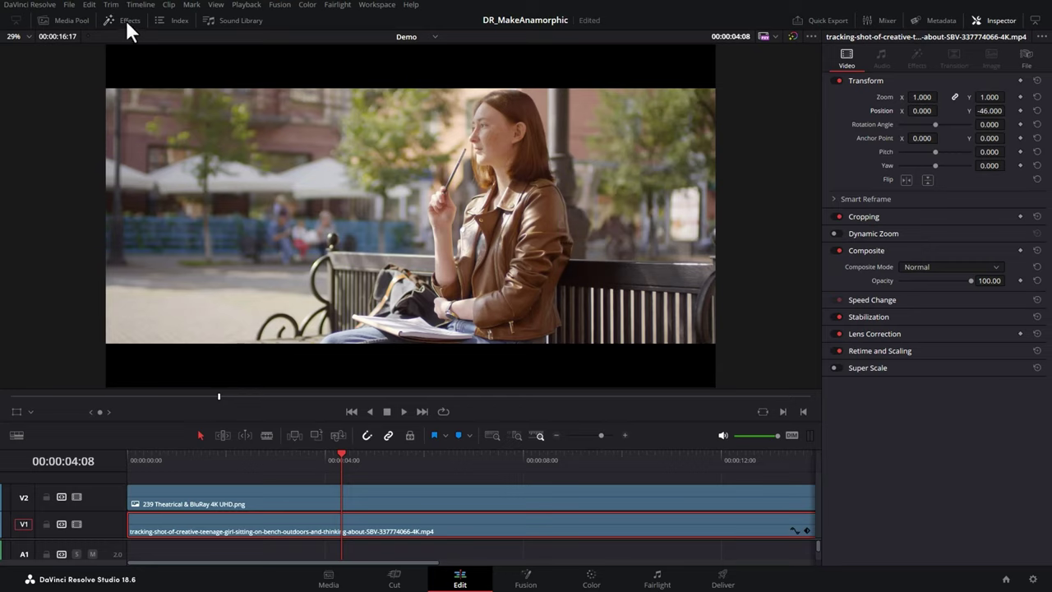
- Show the Effects library with its Resolve FX Blur and Color lists
{"action": "left_click", "coordinate": [126, 20]}
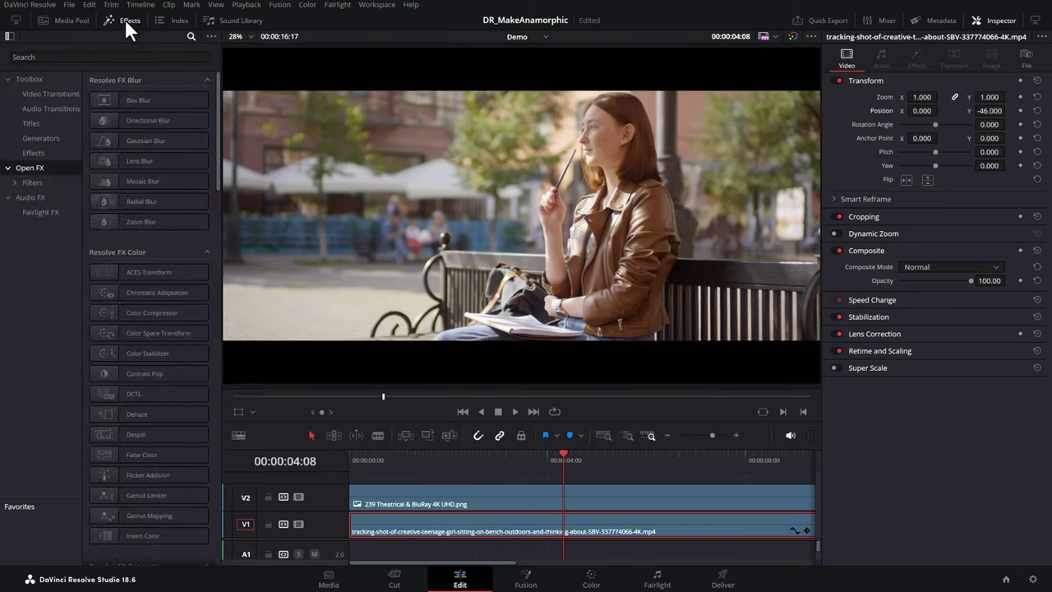
- Apply Lens Distortion, found by searching 'lens distor', to the bench clip at -0.400
{"action": "left_click", "coordinate": [32, 56]}
{"action": "type", "text": "lens distor"}
{"action": "left_click_drag", "start_coordinate": [123, 100], "coordinate": [505, 531]}
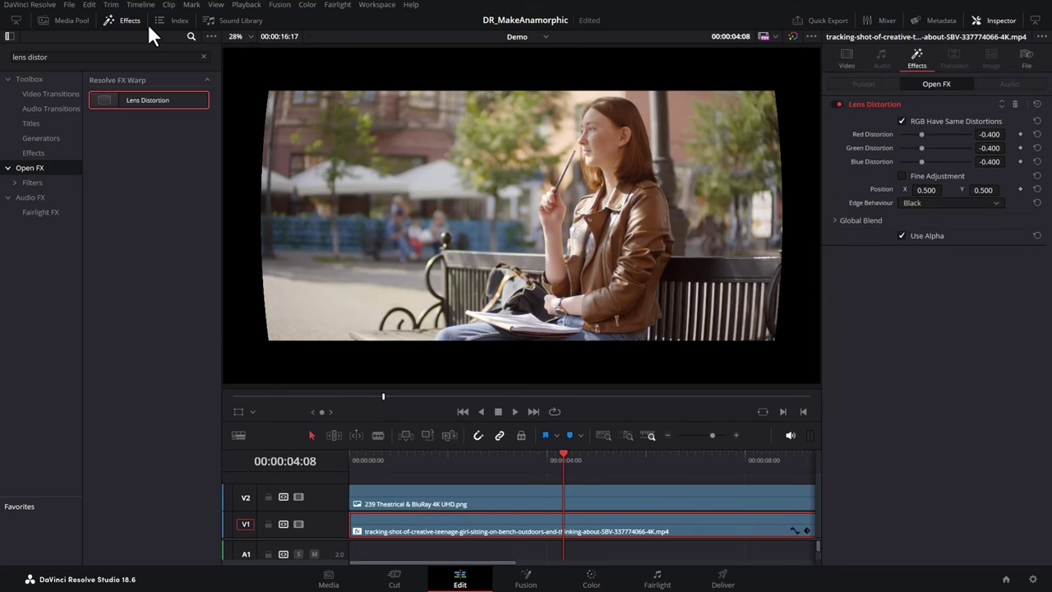
{"action": "left_click", "coordinate": [126, 18]}
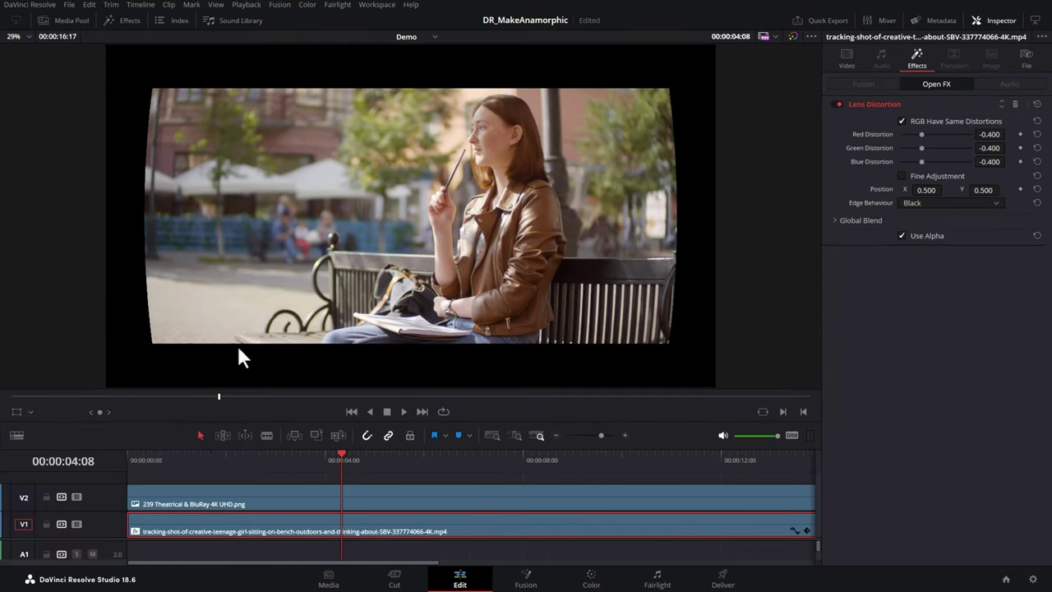
- Disable the V2 letterbox track, ease Lens Distortion to -0.333, and zoom the clip slightly
{"action": "left_click", "coordinate": [80, 495]}
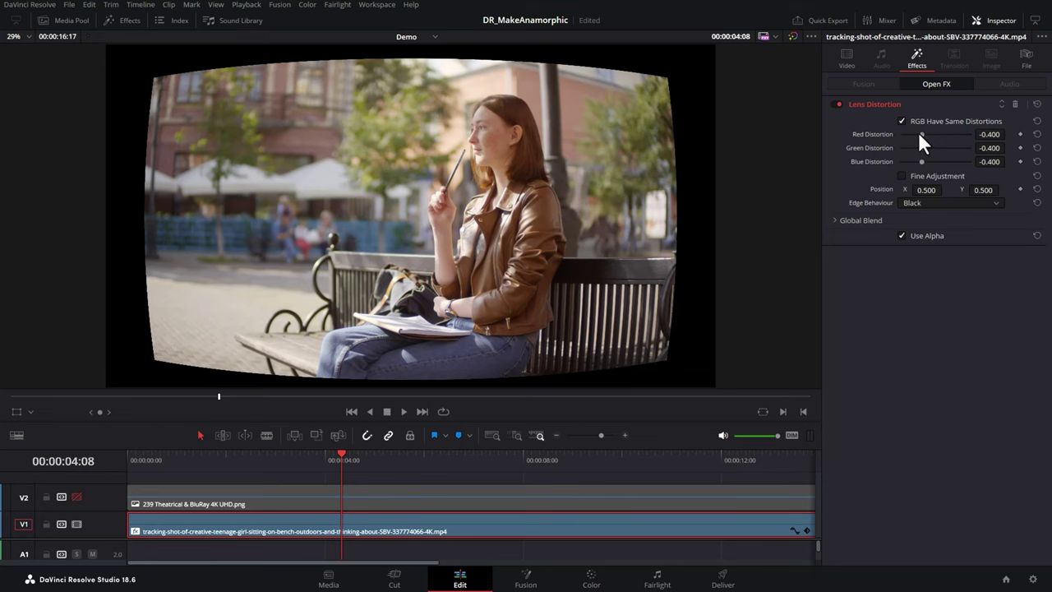
{"action": "mouse_move", "coordinate": [921, 132]}
{"action": "left_mouse_down"}
{"action": "mouse_move", "coordinate": [975, 124]}
{"action": "mouse_move", "coordinate": [922, 129]}
{"action": "left_mouse_up"}
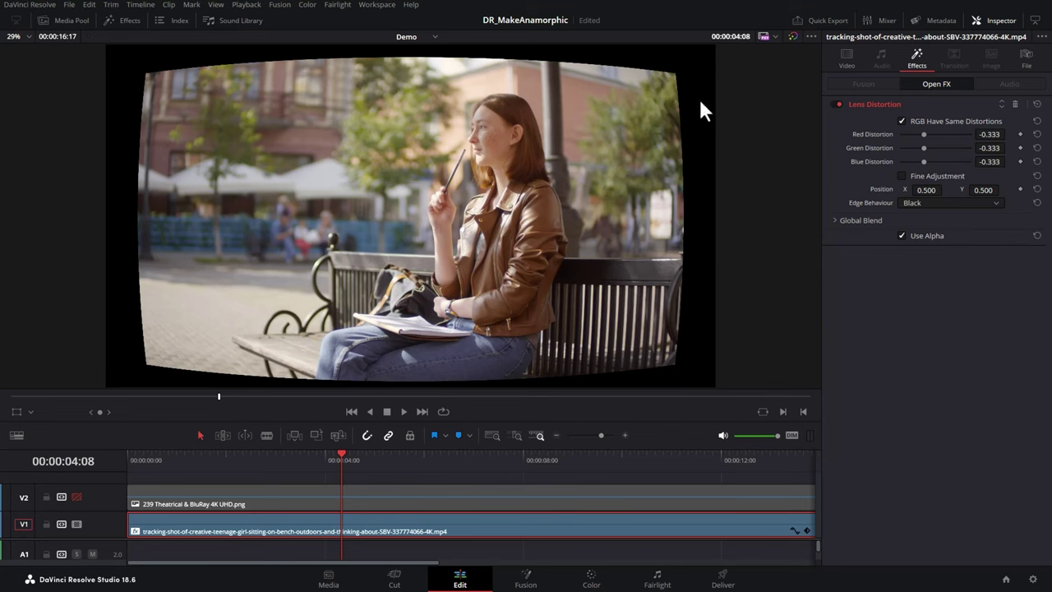
{"action": "left_click", "coordinate": [846, 53]}
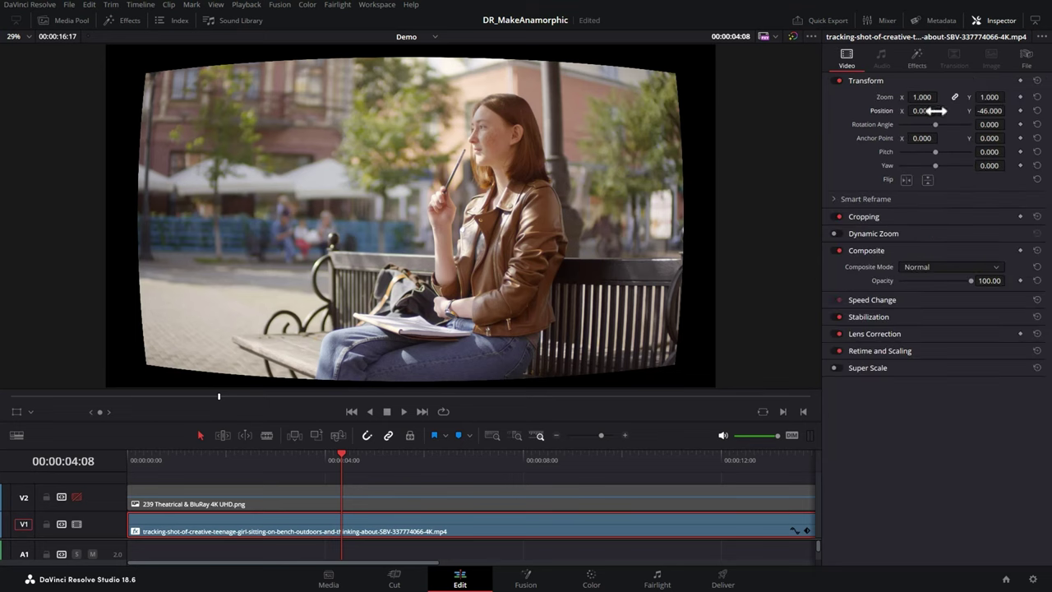
{"action": "left_click_drag", "start_coordinate": [985, 97], "coordinate": [1021, 106]}
{"action": "left_click", "coordinate": [127, 20]}
- Add the Transform effect to the bench clip beneath Lens Distortion
{"action": "left_click", "coordinate": [203, 57]}
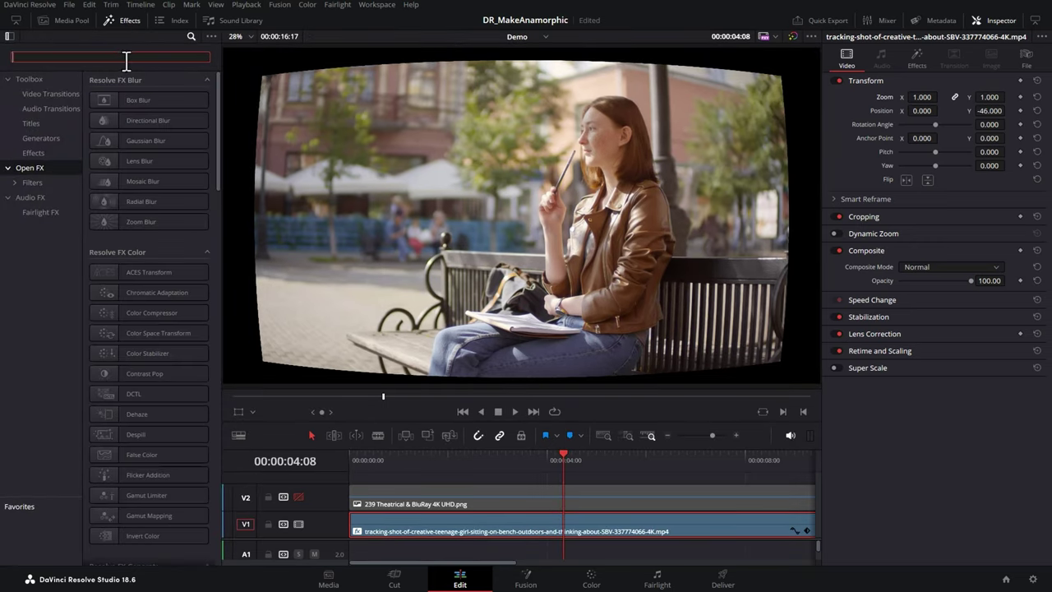
{"action": "type", "text": "transform"}
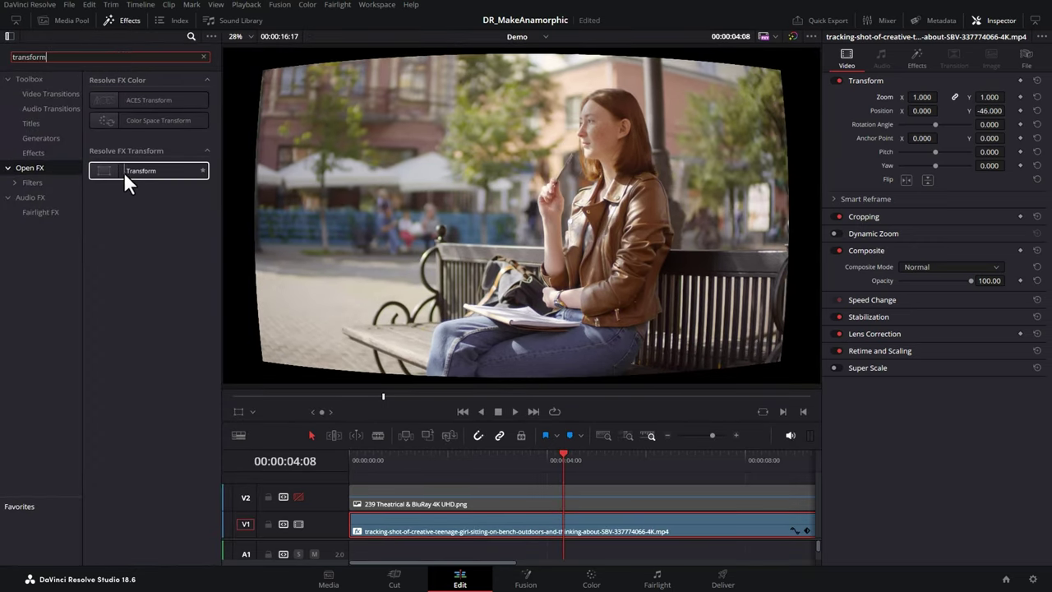
{"action": "left_click_drag", "start_coordinate": [134, 170], "coordinate": [513, 519]}
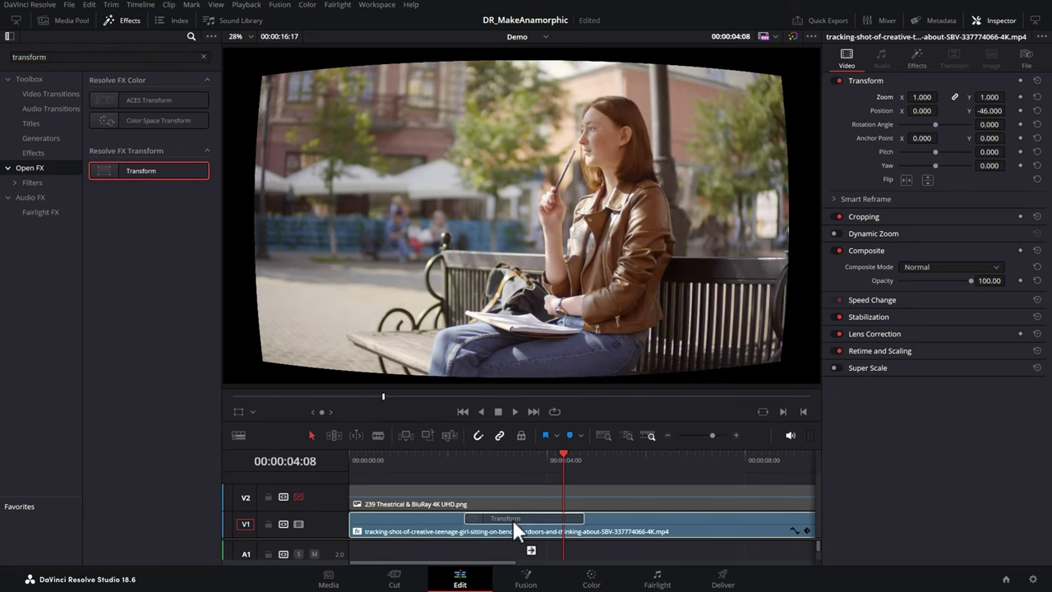
{"action": "left_click", "coordinate": [118, 17]}
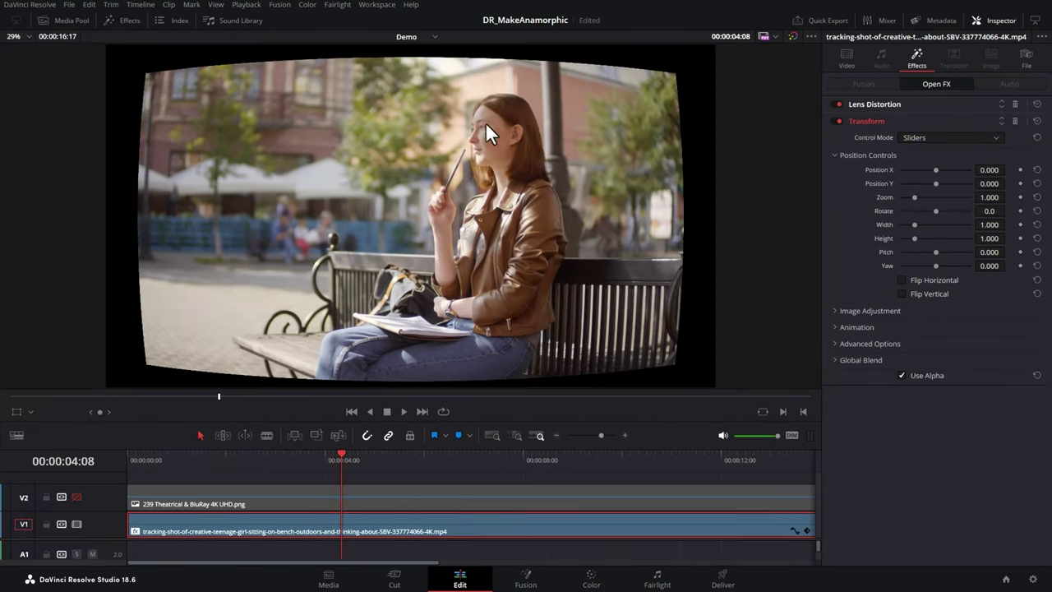
{"action": "left_click", "coordinate": [861, 103]}
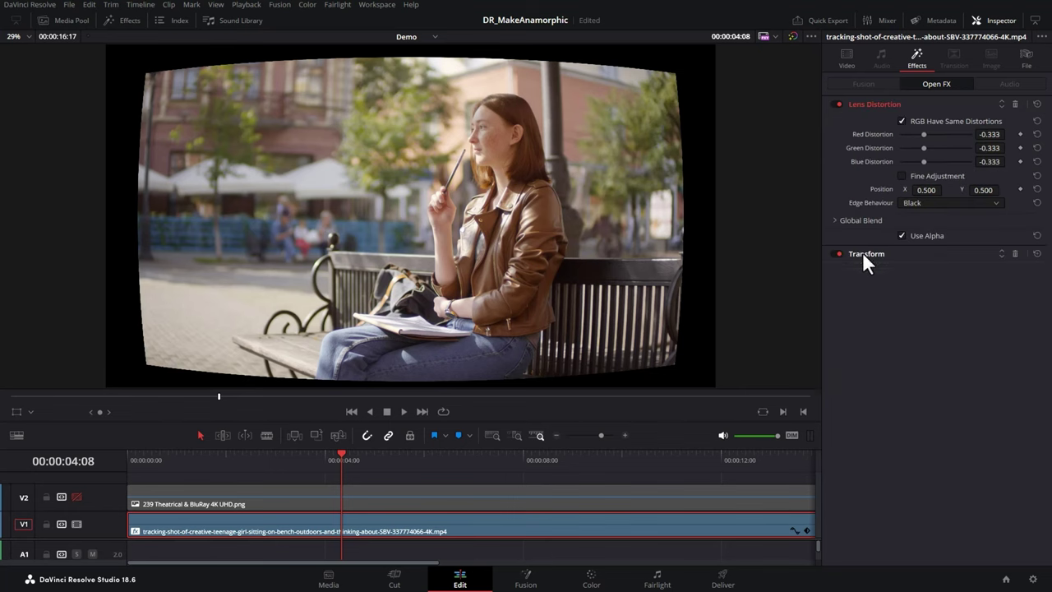
- Set Transform zoom to about 1.145 with Position Y -0.016, checking framing against the letterbox
{"action": "left_click", "coordinate": [862, 252]}
{"action": "left_click", "coordinate": [914, 197]}
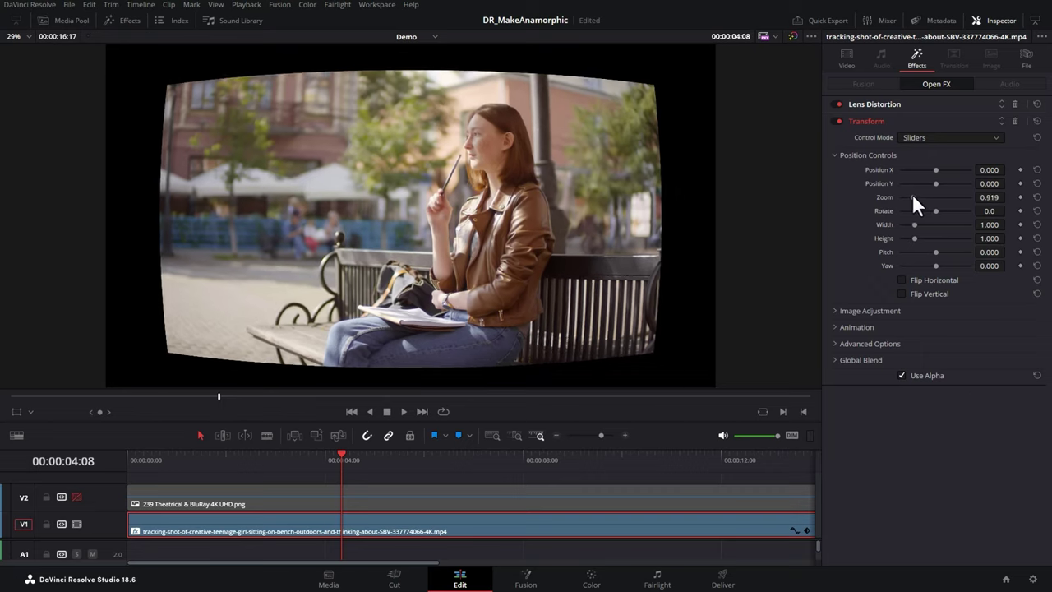
{"action": "left_click_drag", "start_coordinate": [913, 194], "coordinate": [883, 202]}
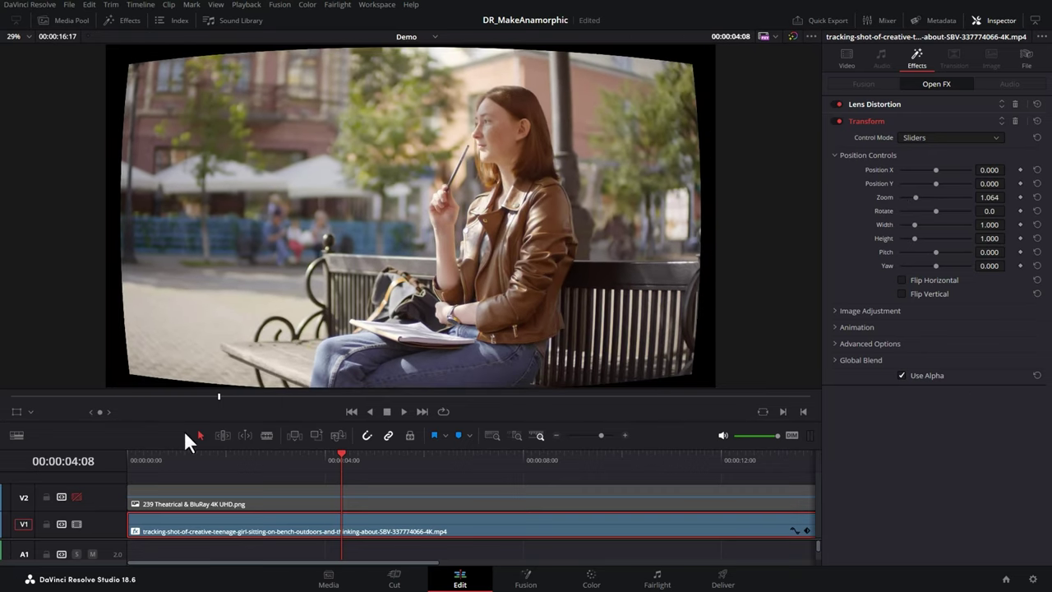
{"action": "left_click", "coordinate": [76, 497]}
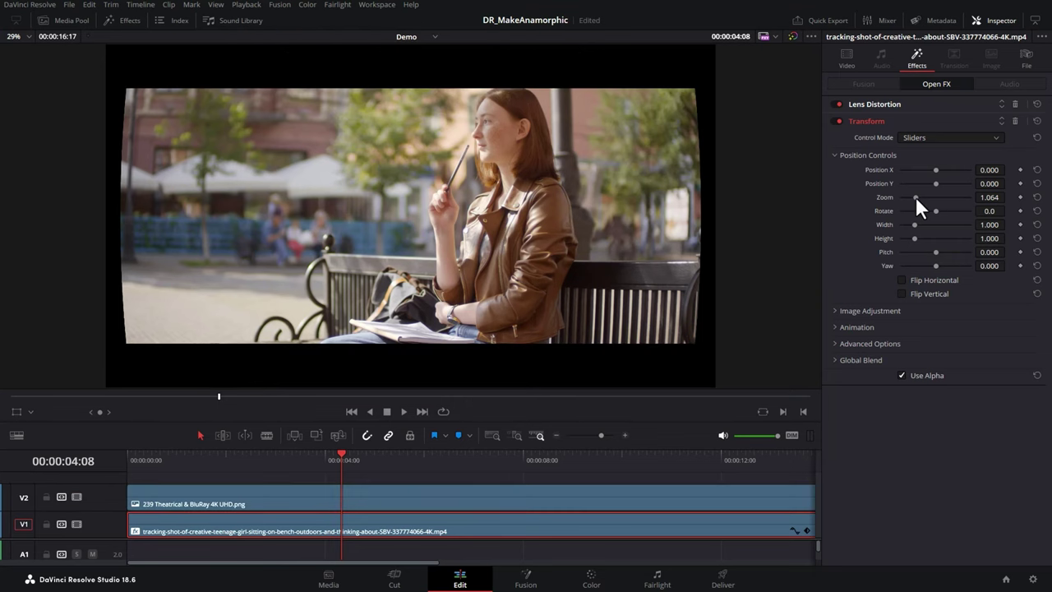
{"action": "left_click_drag", "start_coordinate": [915, 196], "coordinate": [917, 197]}
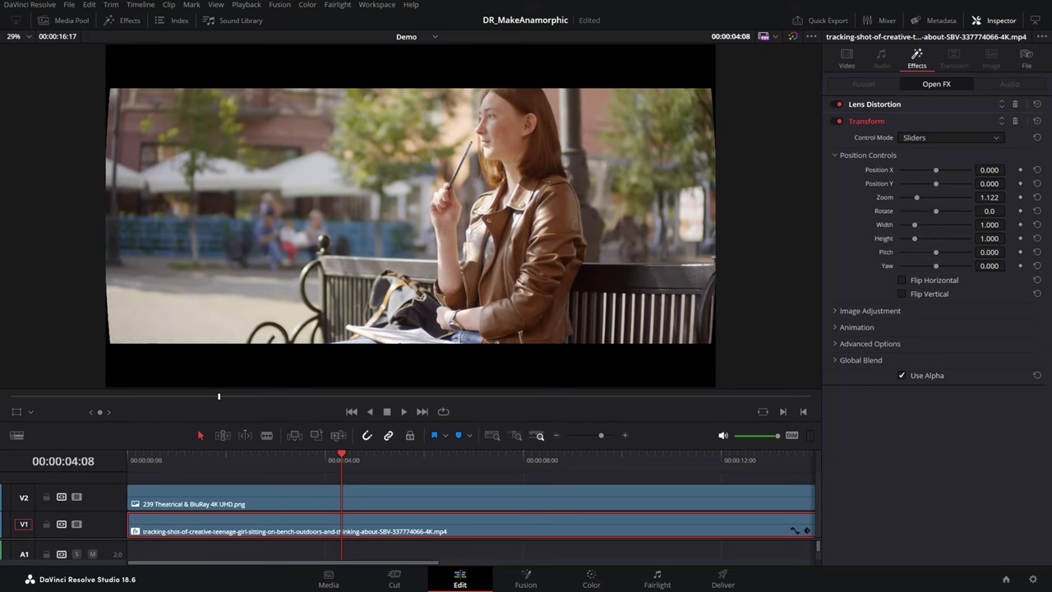
{"action": "mouse_move", "coordinate": [1007, 197]}
{"action": "left_mouse_down"}
{"action": "mouse_move", "coordinate": [976, 198]}
{"action": "mouse_move", "coordinate": [1007, 183]}
{"action": "mouse_move", "coordinate": [998, 183]}
{"action": "left_mouse_up"}
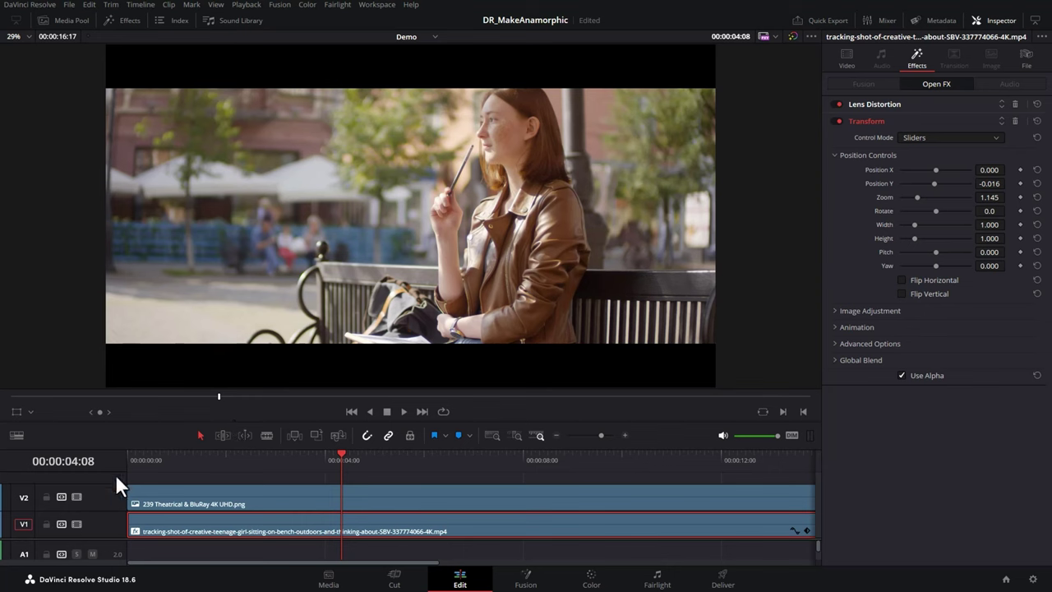
{"action": "left_click", "coordinate": [77, 496]}
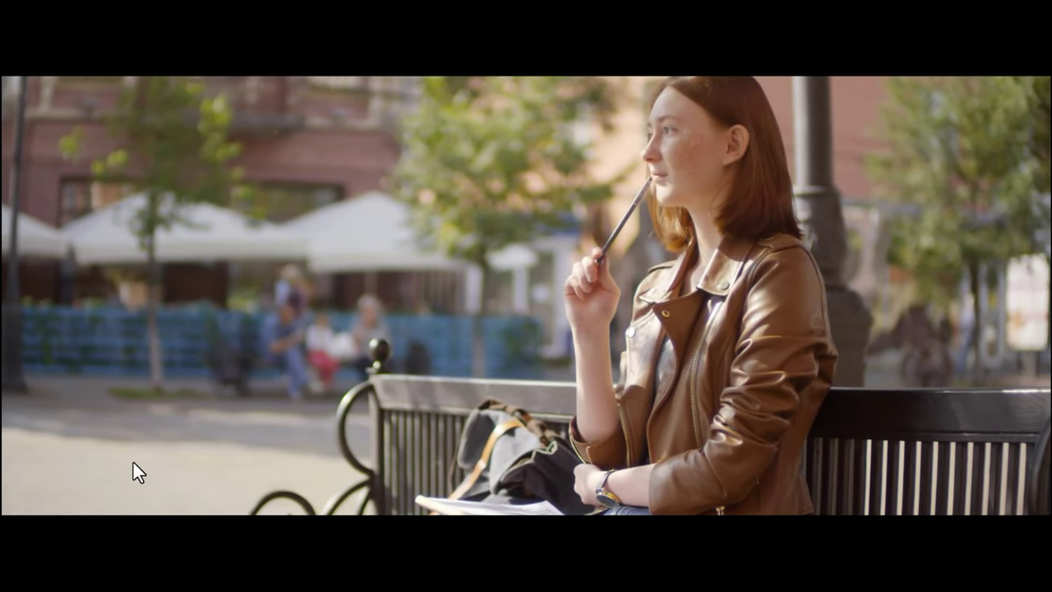
{"action": "left_click", "coordinate": [785, 196]}
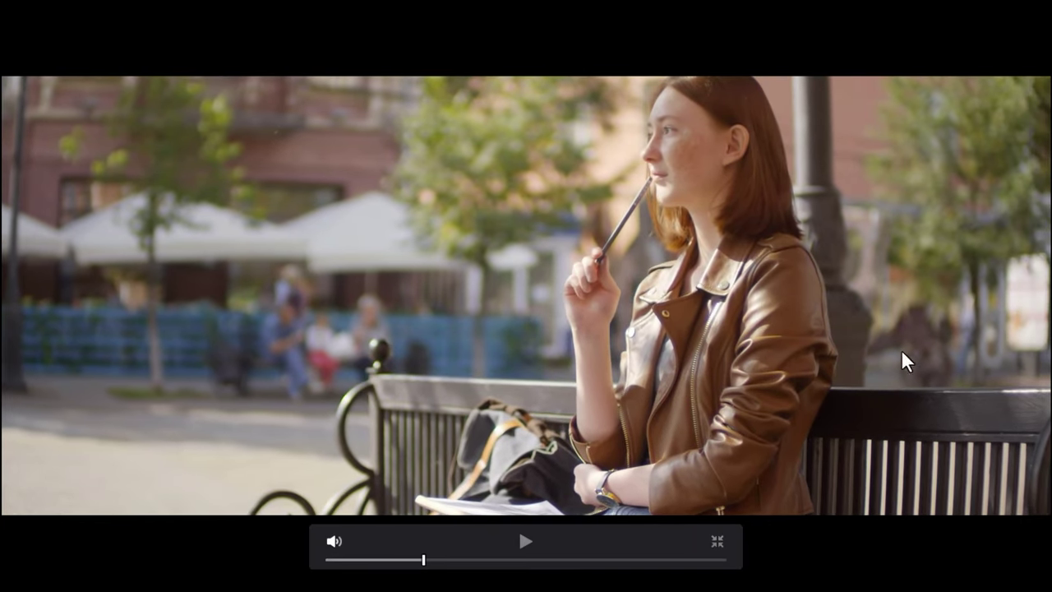
{"action": "left_click", "coordinate": [509, 271]}
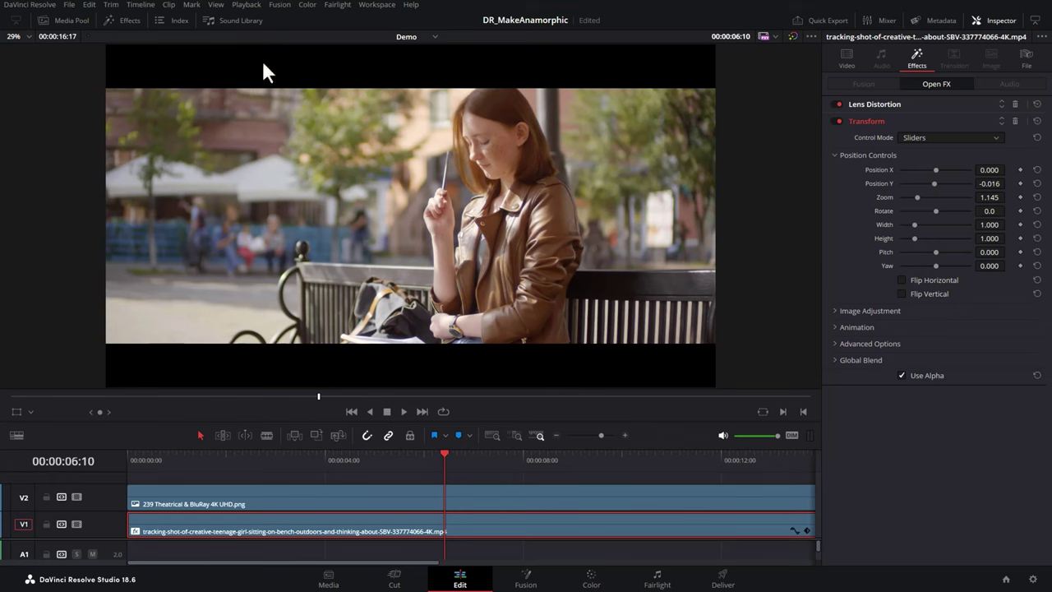
- Apply Soften and Sharpen to the V1 clip, with Medium Texture -0.800 and Large Texture -0.300
{"action": "left_click", "coordinate": [129, 20]}
{"action": "left_click", "coordinate": [203, 57]}
{"action": "type", "text": "soft"}
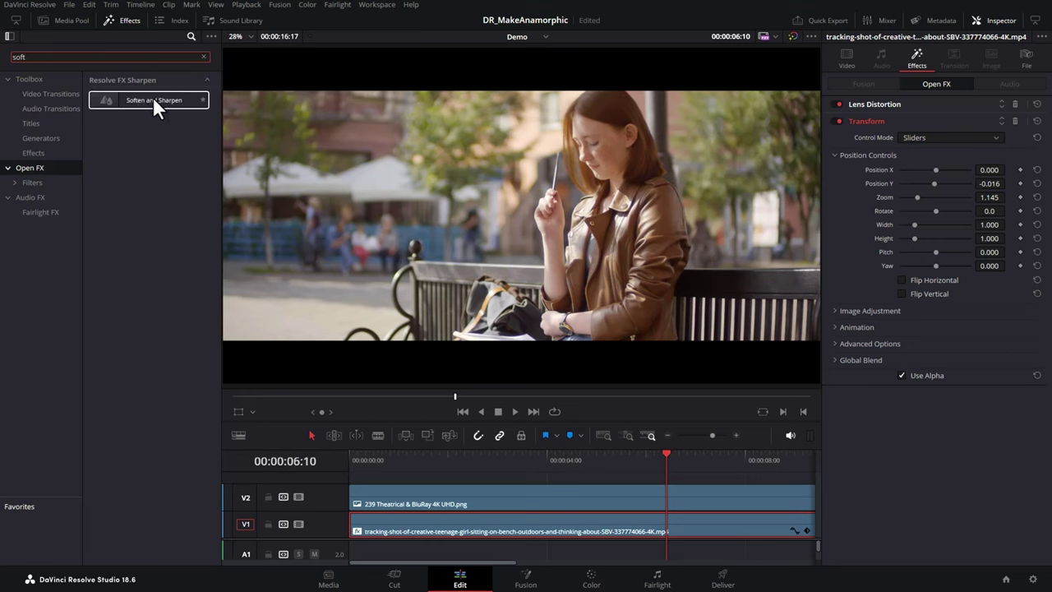
{"action": "left_click_drag", "start_coordinate": [135, 99], "coordinate": [553, 522]}
{"action": "left_click", "coordinate": [125, 21]}
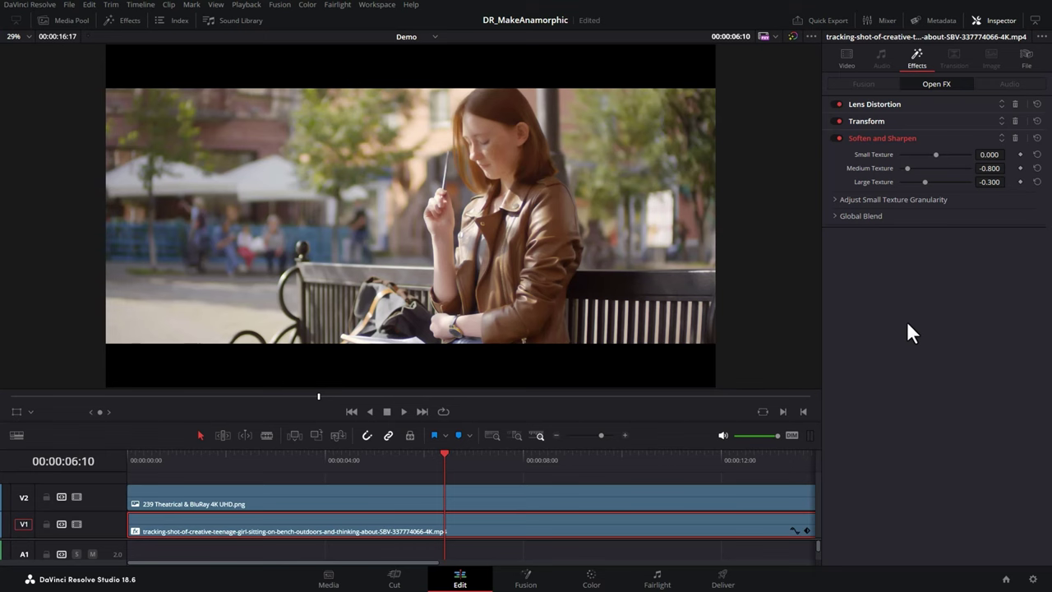
- Compare Soften and Sharpen Global Blend values in a magnified view, settling at 0.504
{"action": "left_click", "coordinate": [835, 217]}
{"action": "left_click_drag", "start_coordinate": [967, 229], "coordinate": [928, 227]}
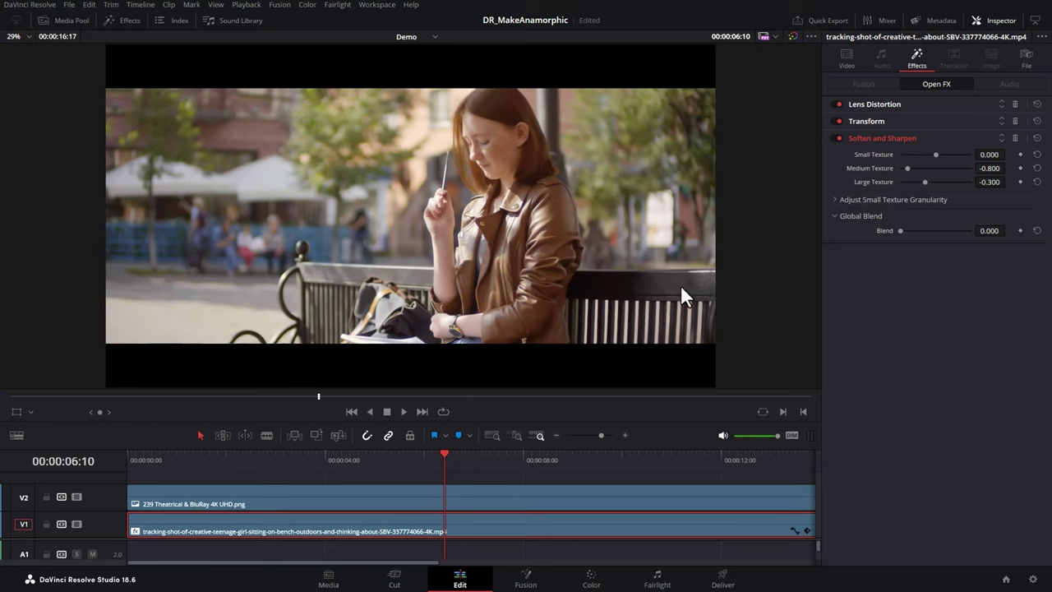
{"action": "scroll", "coordinate": [682, 289], "scroll_direction": "up", "scroll_amount": 5}
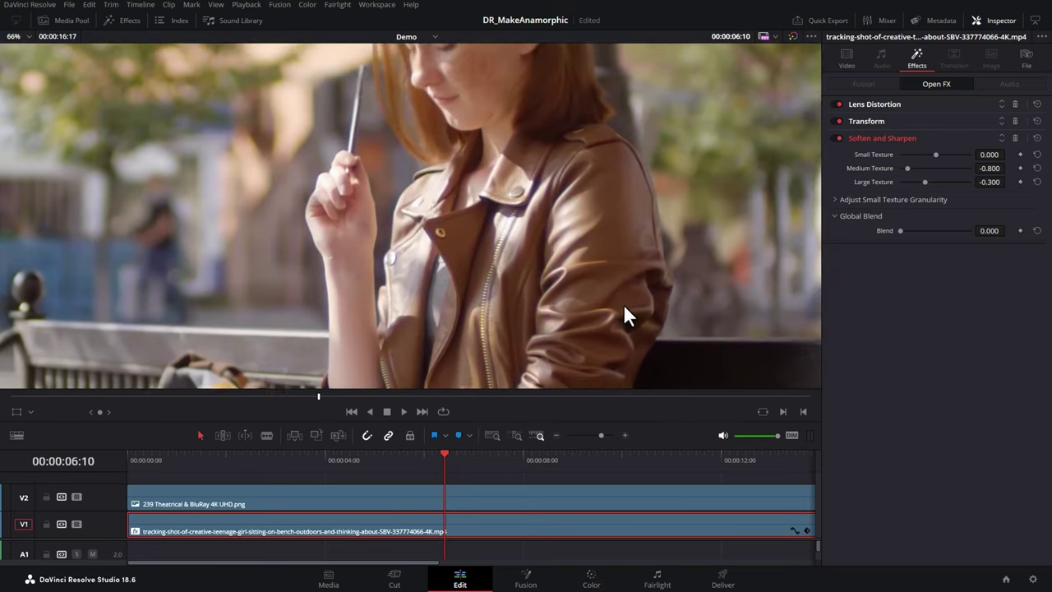
{"action": "left_click_drag", "start_coordinate": [623, 304], "coordinate": [281, 163]}
{"action": "left_click_drag", "start_coordinate": [641, 208], "coordinate": [659, 161]}
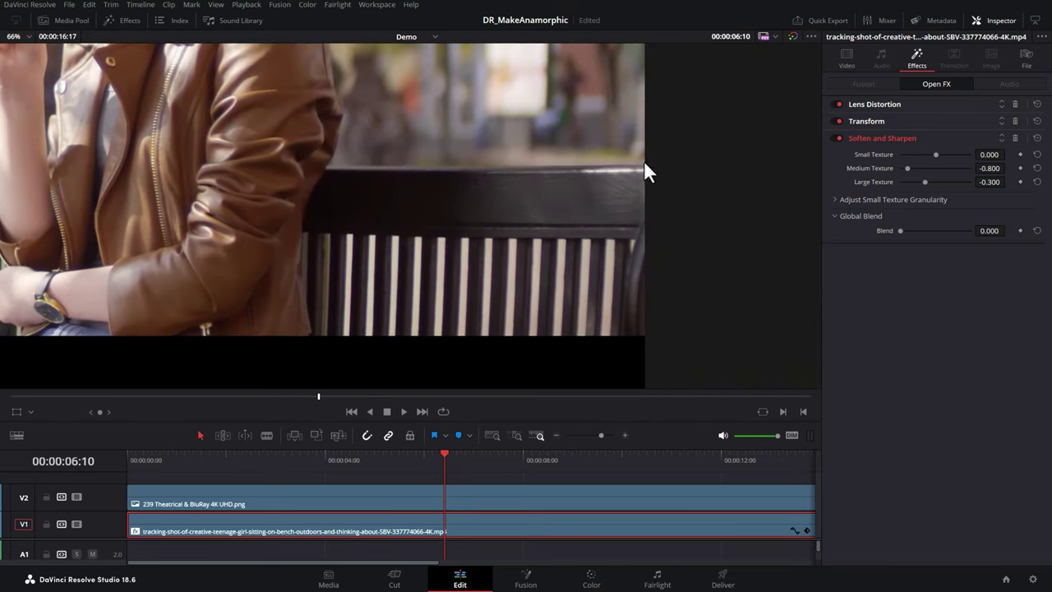
{"action": "left_click_drag", "start_coordinate": [915, 231], "coordinate": [934, 229]}
{"action": "left_click_drag", "start_coordinate": [1021, 233], "coordinate": [877, 231]}
{"action": "left_click_drag", "start_coordinate": [970, 231], "coordinate": [887, 231]}
{"action": "left_click_drag", "start_coordinate": [986, 240], "coordinate": [881, 237]}
{"action": "left_click_drag", "start_coordinate": [902, 231], "coordinate": [934, 234]}
- Compare the full frame with Soften and Sharpen off and on, then raise Small Texture to 0.271
{"action": "key", "text": "shift+z"}
{"action": "left_click", "coordinate": [835, 138]}
{"action": "left_click", "coordinate": [835, 138]}
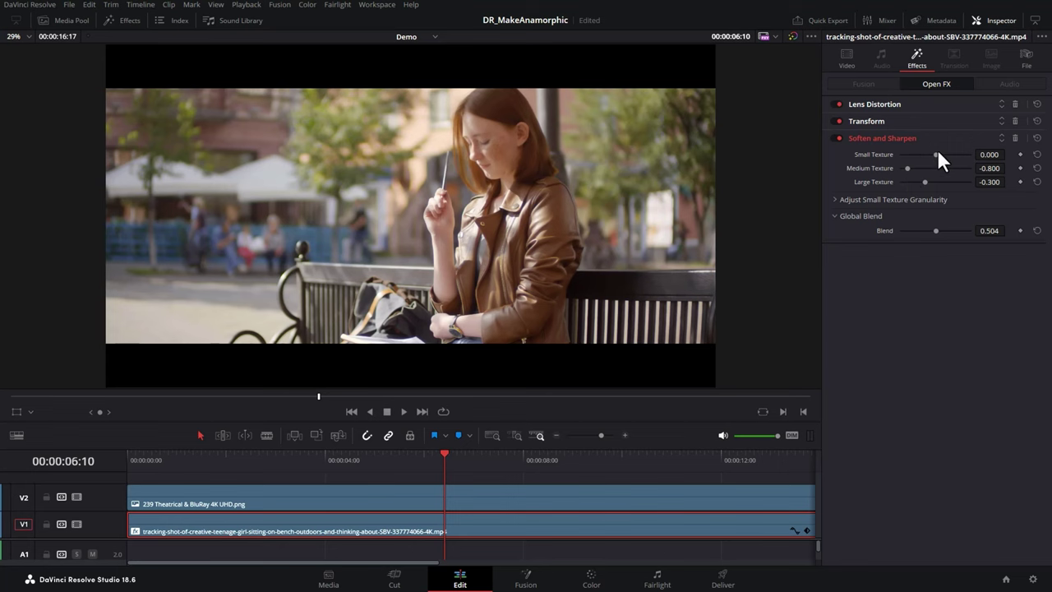
{"action": "mouse_move", "coordinate": [937, 155]}
{"action": "left_mouse_down"}
{"action": "mouse_move", "coordinate": [920, 153]}
{"action": "mouse_move", "coordinate": [945, 154]}
{"action": "left_mouse_up"}
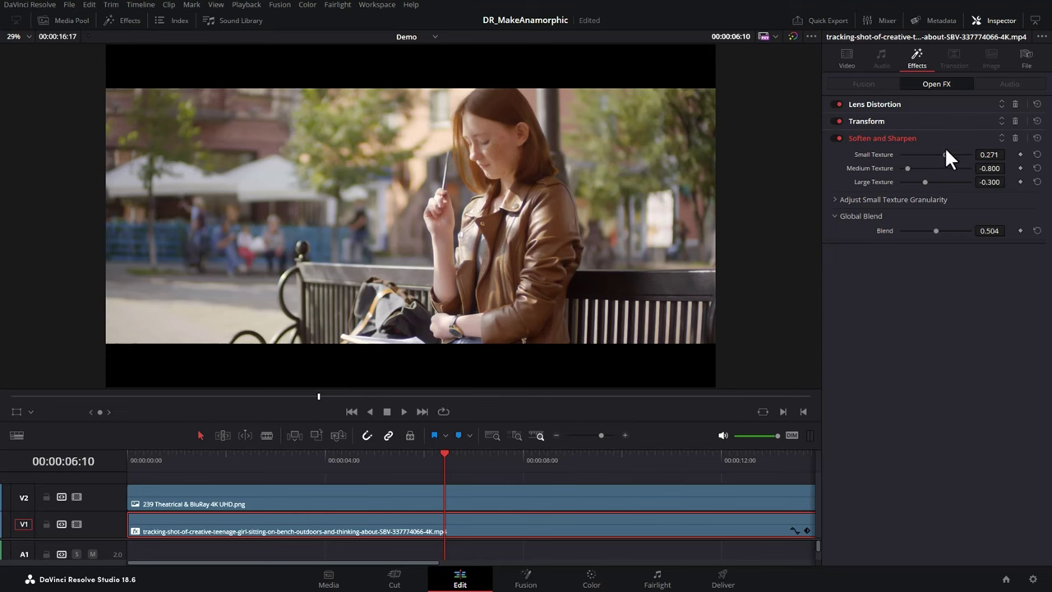